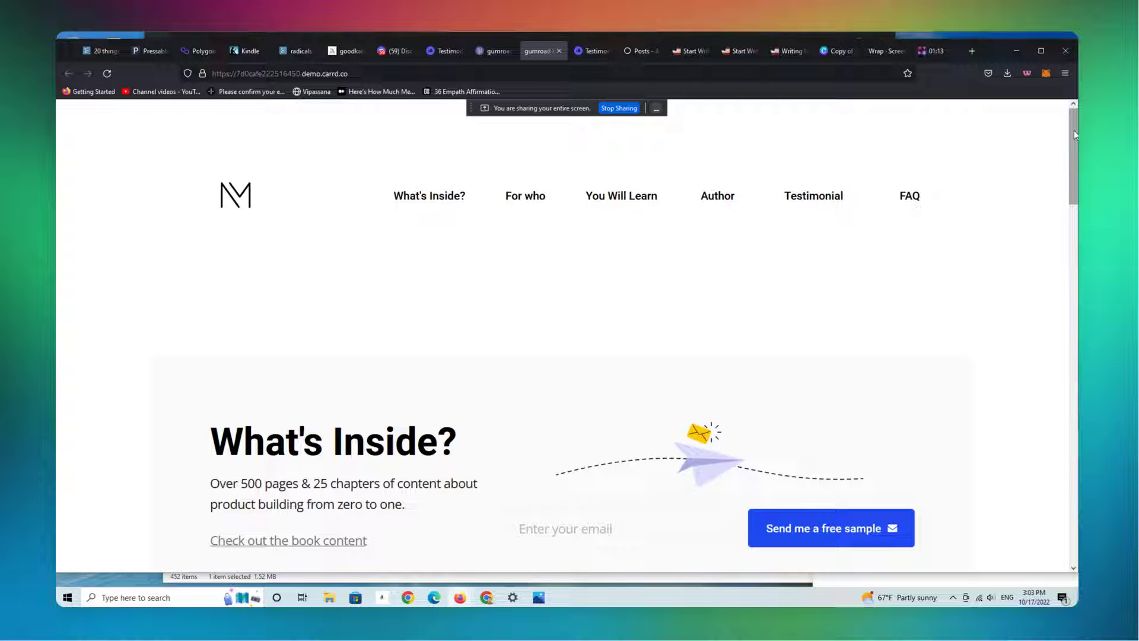
Scroll the Carrd demo down to Hear from buyers, then go to the Testimonial.to wall-of-love page
{"action": "left_click_drag", "start_coordinate": [1074, 135], "coordinate": [1074, 263]}
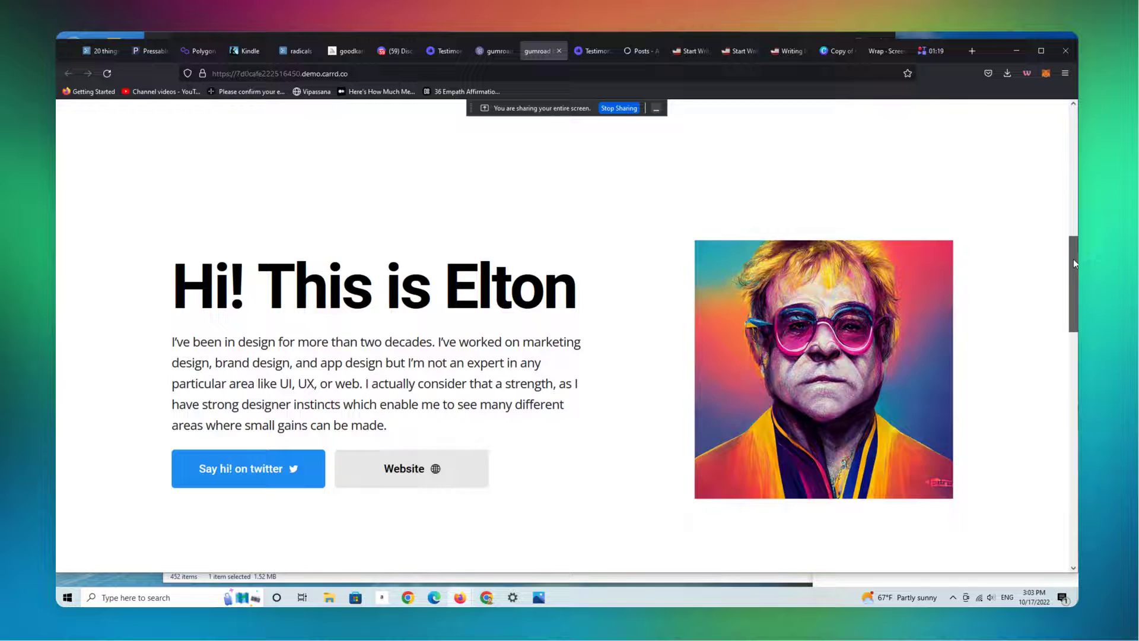
{"action": "mouse_move", "coordinate": [1074, 259]}
{"action": "left_mouse_down"}
{"action": "mouse_move", "coordinate": [1074, 328]}
{"action": "mouse_move", "coordinate": [1073, 259]}
{"action": "left_mouse_up"}
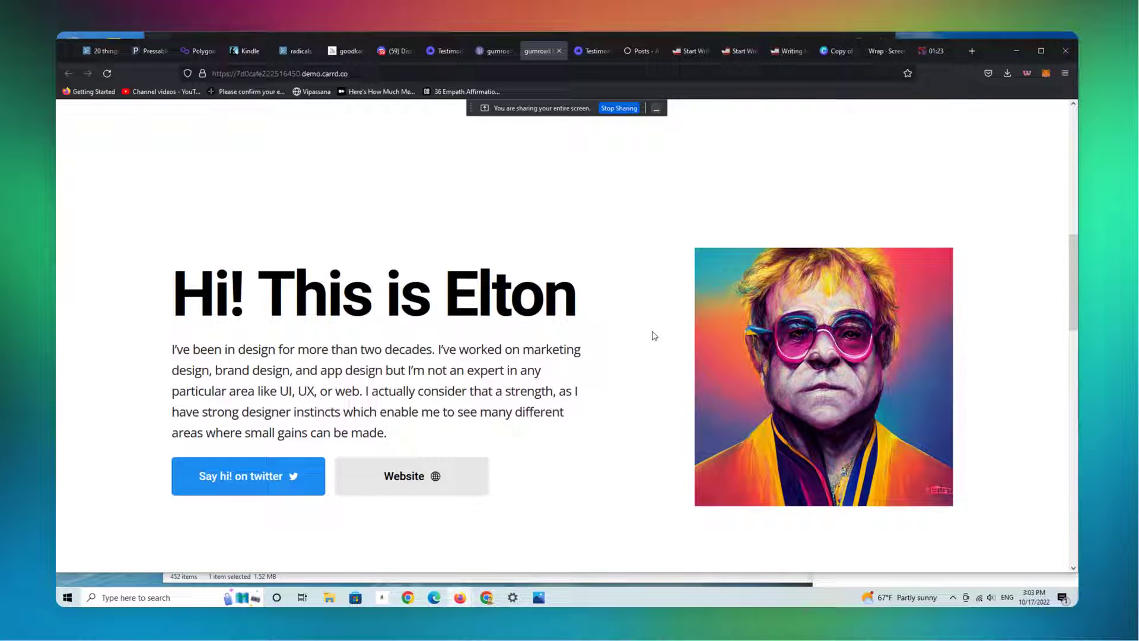
{"action": "left_click_drag", "start_coordinate": [1075, 243], "coordinate": [1073, 346]}
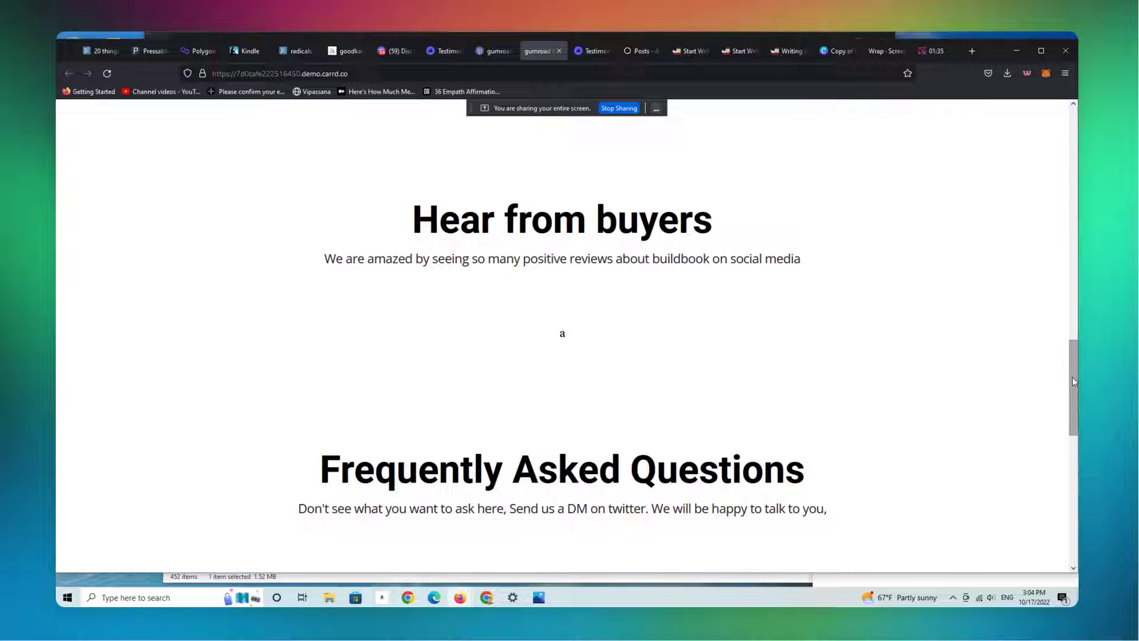
{"action": "mouse_move", "coordinate": [1072, 381]}
{"action": "left_mouse_down"}
{"action": "mouse_move", "coordinate": [1058, 153]}
{"action": "mouse_move", "coordinate": [1072, 371]}
{"action": "left_mouse_up"}
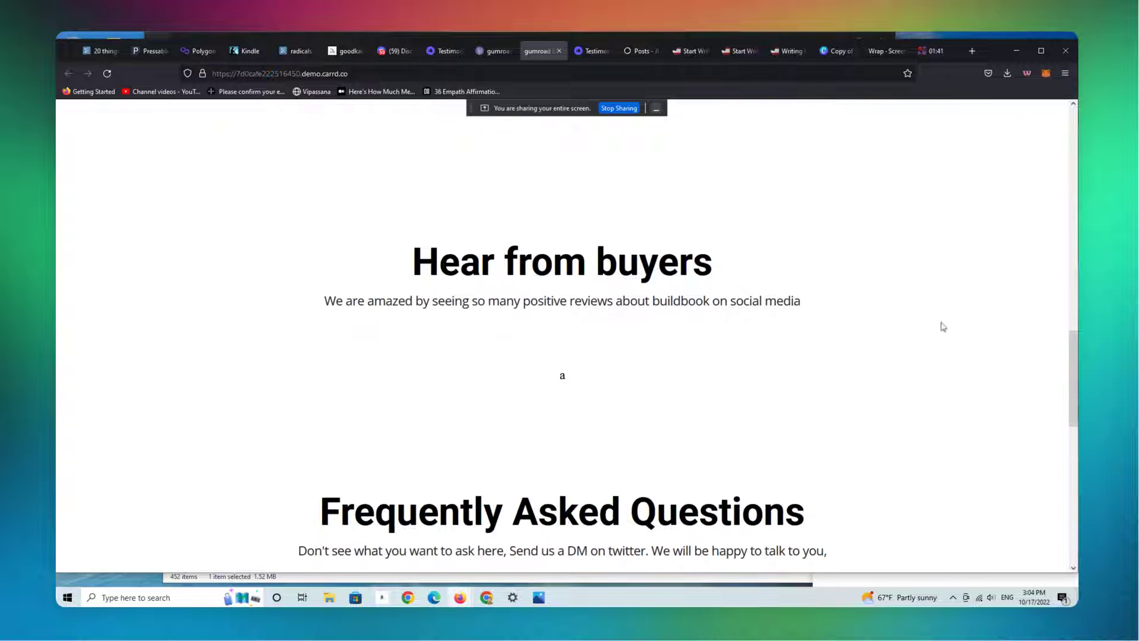
{"action": "left_click", "coordinate": [592, 56]}
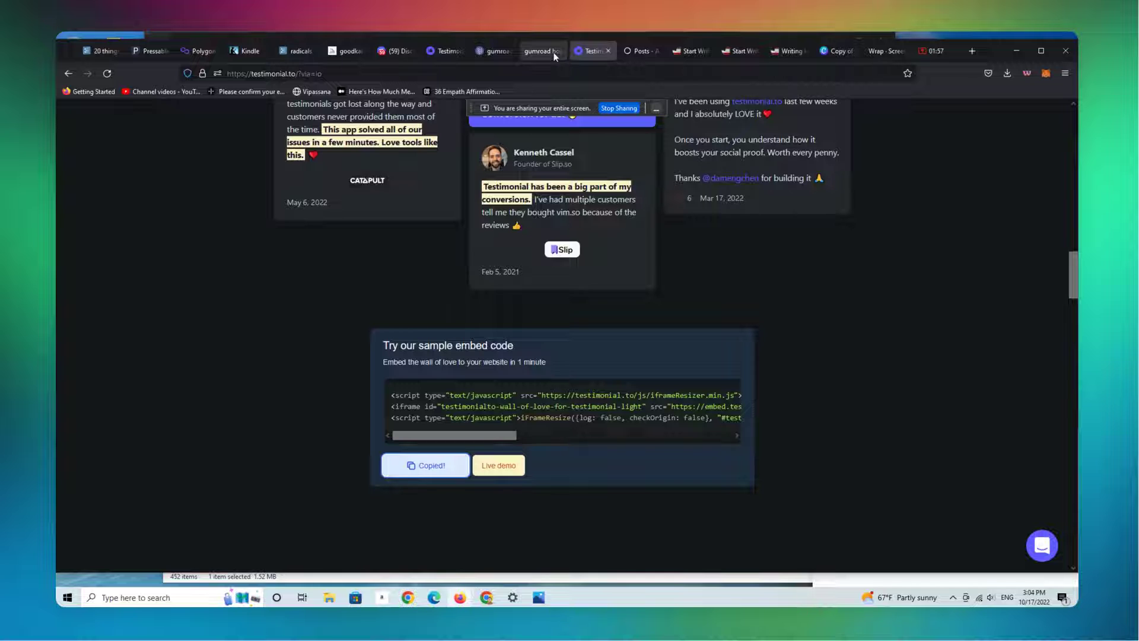
Return to the Carrd site editor and dismiss the saved-as-template confirmation
{"action": "left_click", "coordinate": [492, 55]}
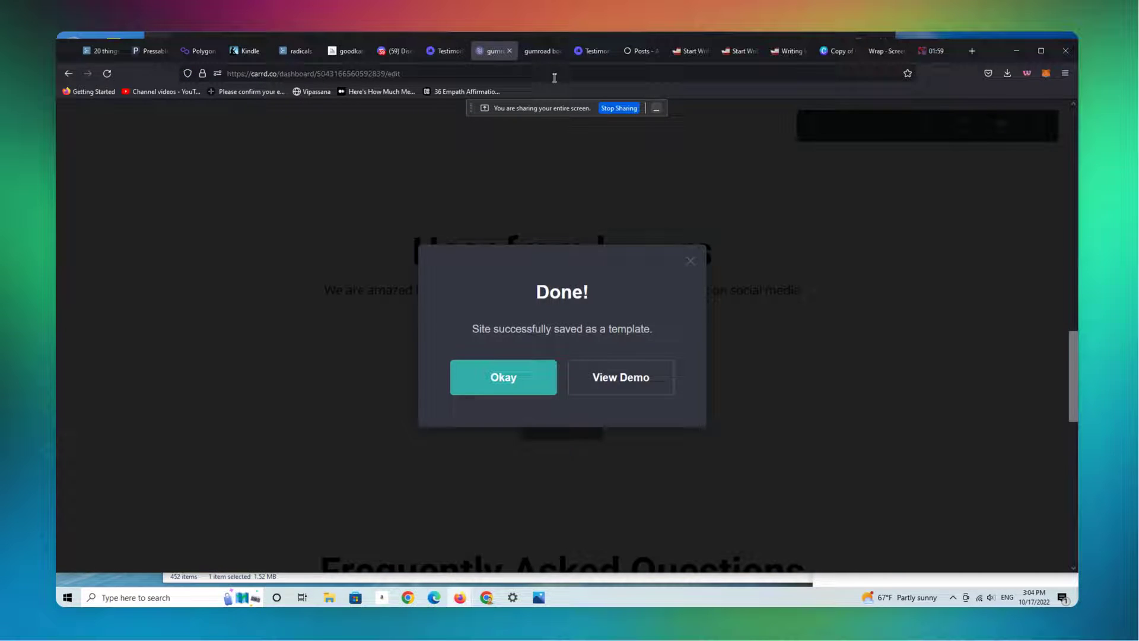
{"action": "left_click", "coordinate": [542, 53]}
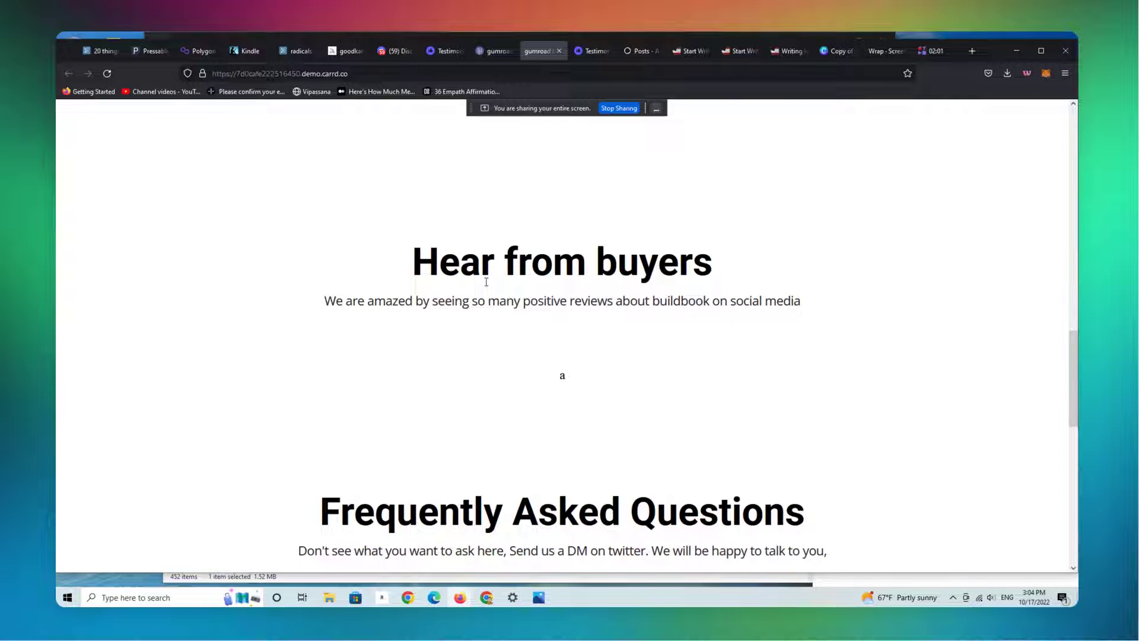
{"action": "left_click", "coordinate": [501, 53]}
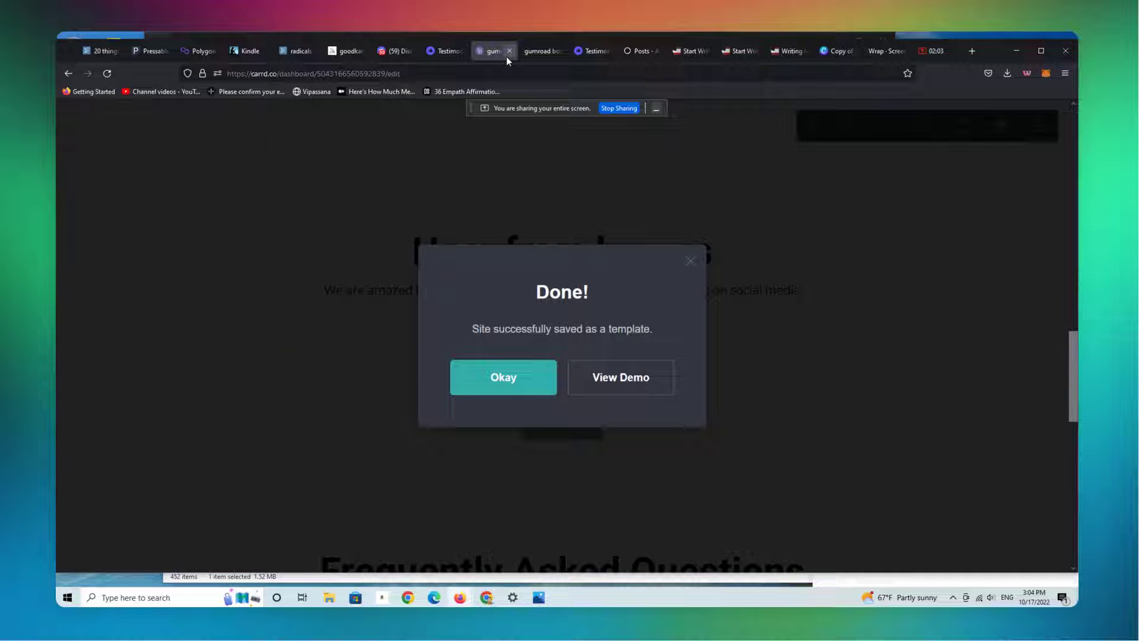
{"action": "left_click", "coordinate": [694, 266]}
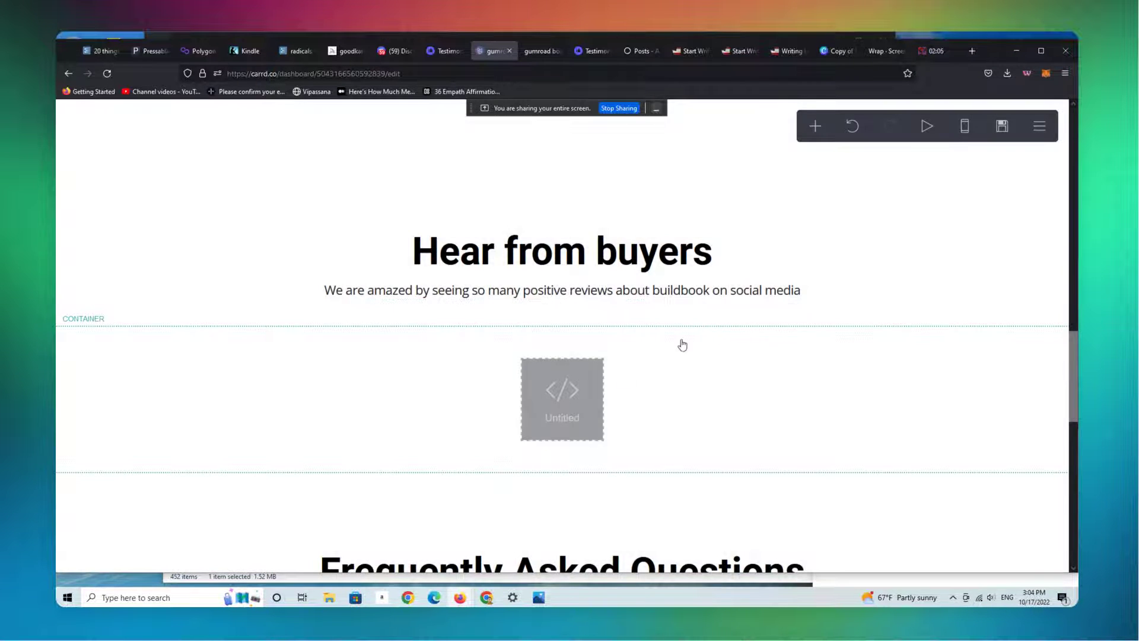
Replace the testimonials embed's placeholder code 'a' with the pasted wall-of-love embed code
{"action": "left_click", "coordinate": [559, 410]}
{"action": "left_click", "coordinate": [118, 432]}
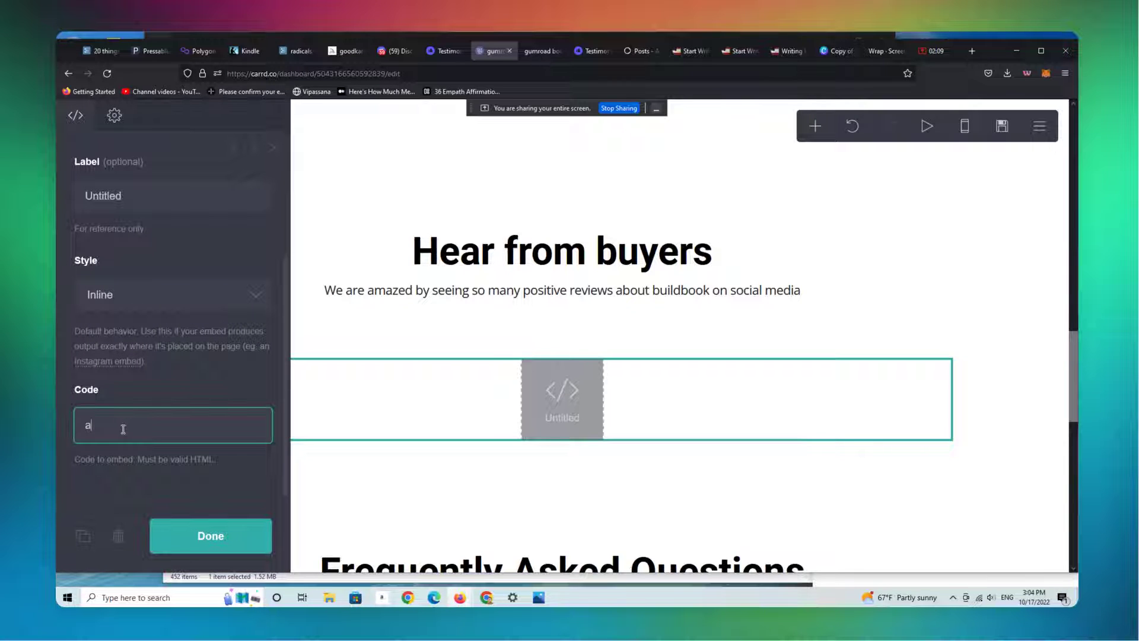
{"action": "key", "text": "BackSpace"}
{"action": "type", "text": "<script type=\"text/javascript\" src=\"https://testimonial.to/js/iframeResizer.min.js\"></script> <iframe id=\"testimonialto-wall-of-love-for-testimonial-light\" src=\"https://embed.testimonial.to/w/wall-of-love-for-testimonial?theme=light&card=base\" frameborder=\"0\" scrolling=\"no\" width=\"100%\"></iframe> <script type=\"text/javascript\">iFrameResize({log: false, checkOrigin: false}, \"#testimonialto-wall-of-love-for-testimonial-light\");</script>"}
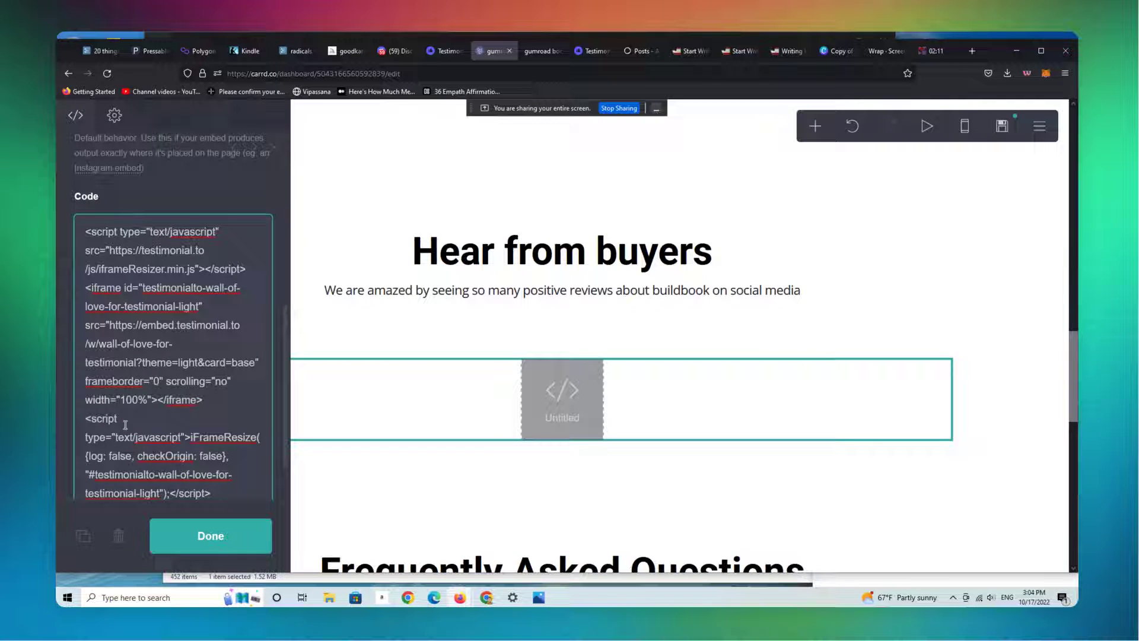
Confirm the new embed code and save the site with Save Changes
{"action": "left_click", "coordinate": [240, 542]}
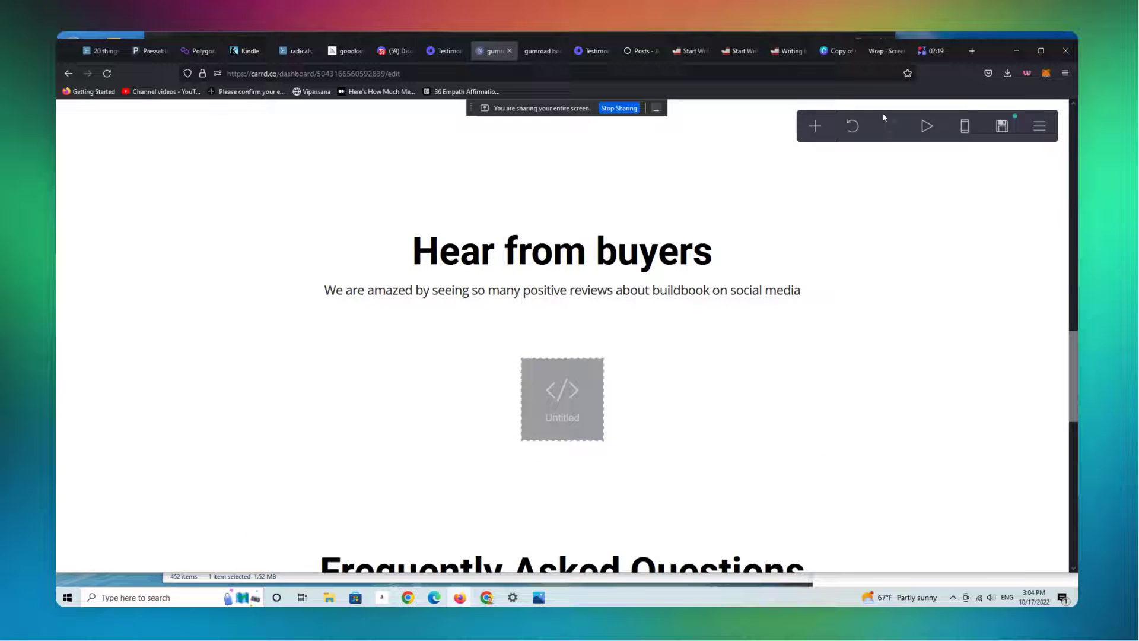
{"action": "left_click", "coordinate": [1002, 126]}
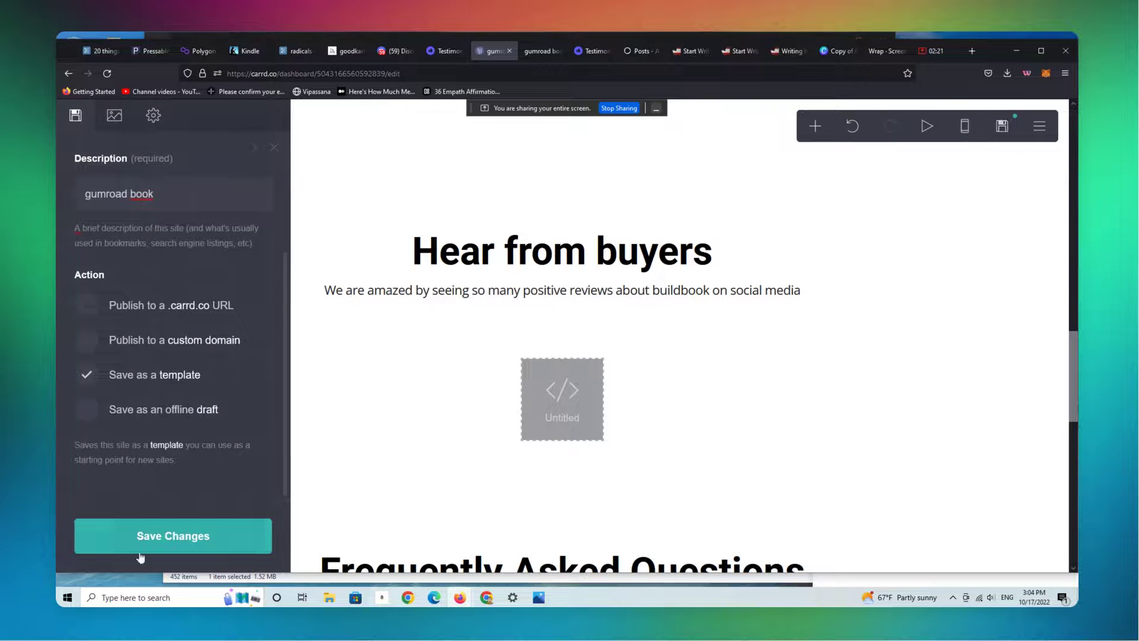
{"action": "left_click", "coordinate": [170, 537]}
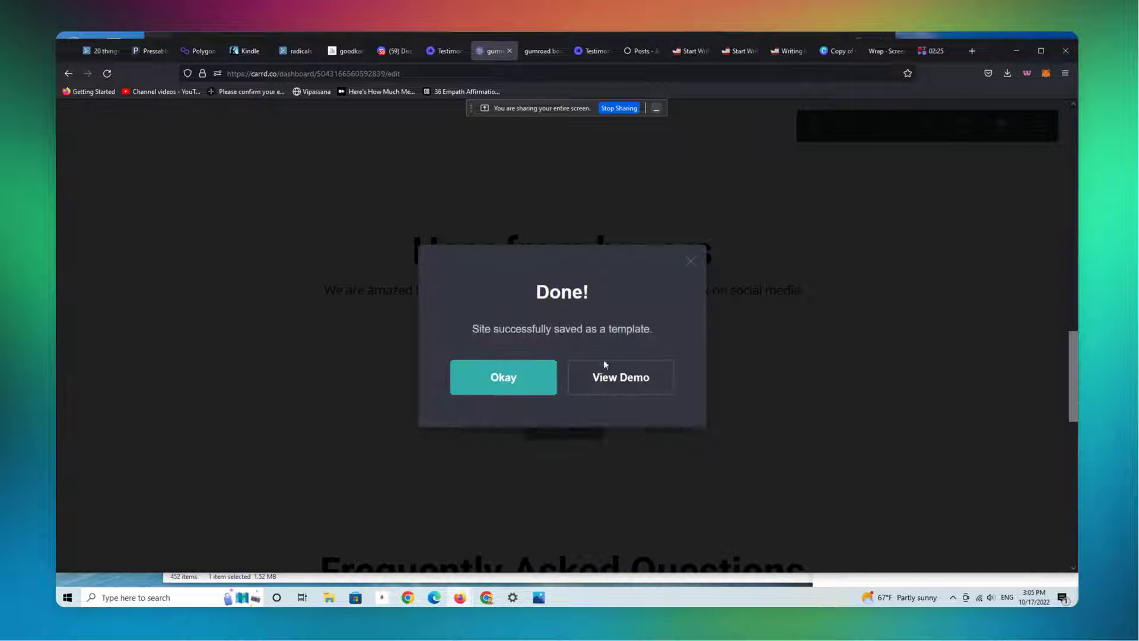
Open the saved site's View Demo page and bring its landing page tab to the front
{"action": "left_click", "coordinate": [621, 374]}
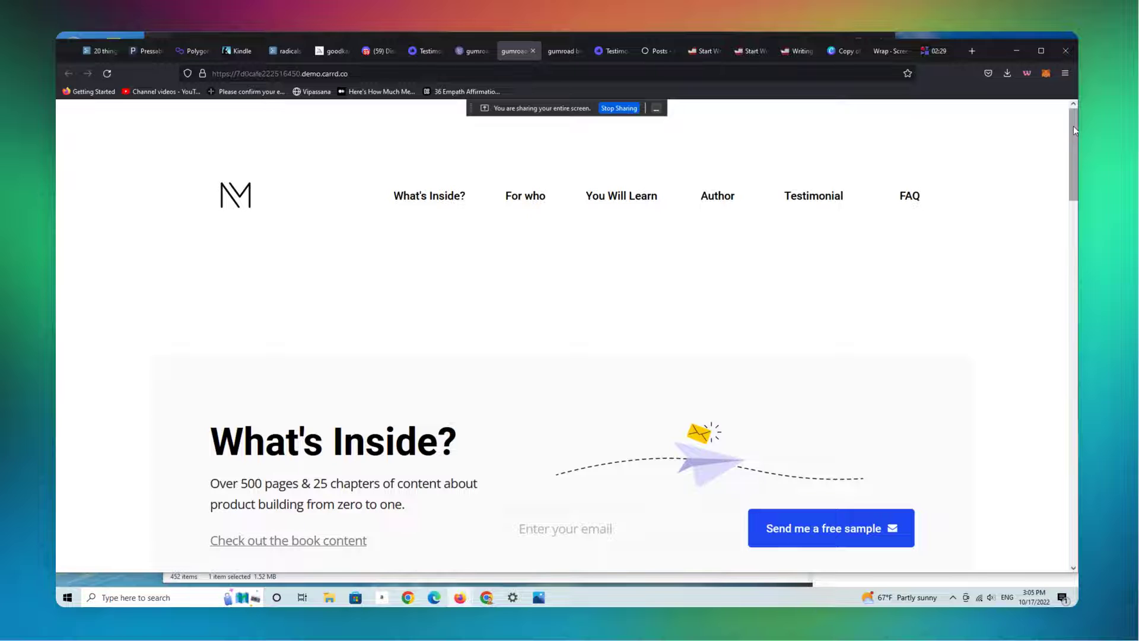
{"action": "left_click", "coordinate": [617, 52]}
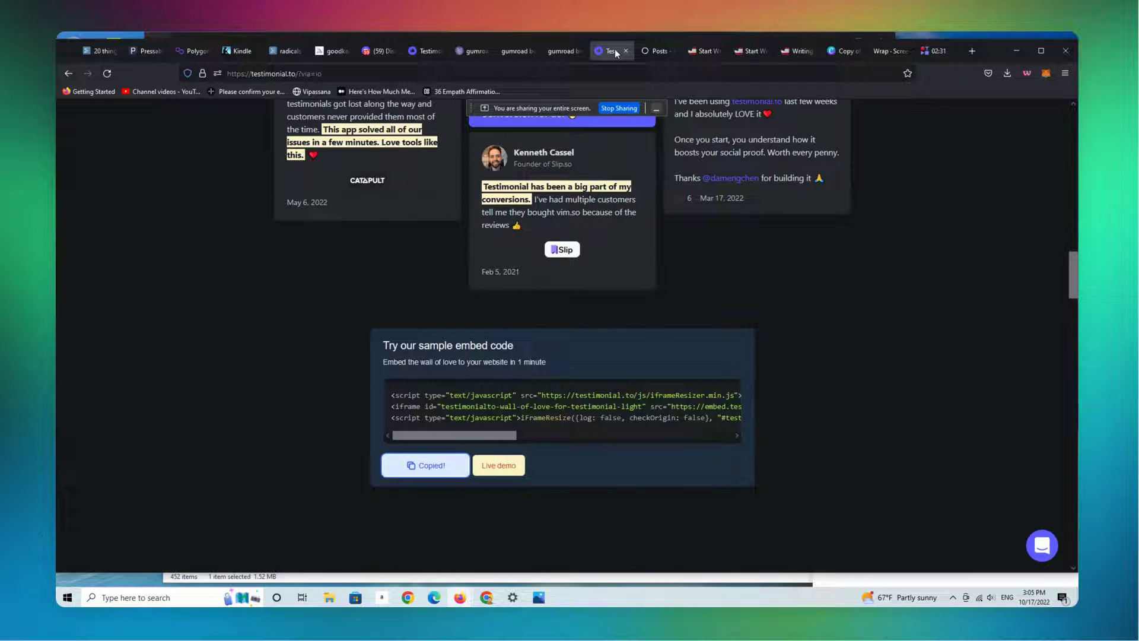
{"action": "mouse_move", "coordinate": [1075, 275]}
{"action": "left_mouse_down"}
{"action": "mouse_move", "coordinate": [1070, 212]}
{"action": "mouse_move", "coordinate": [1069, 270]}
{"action": "left_mouse_up"}
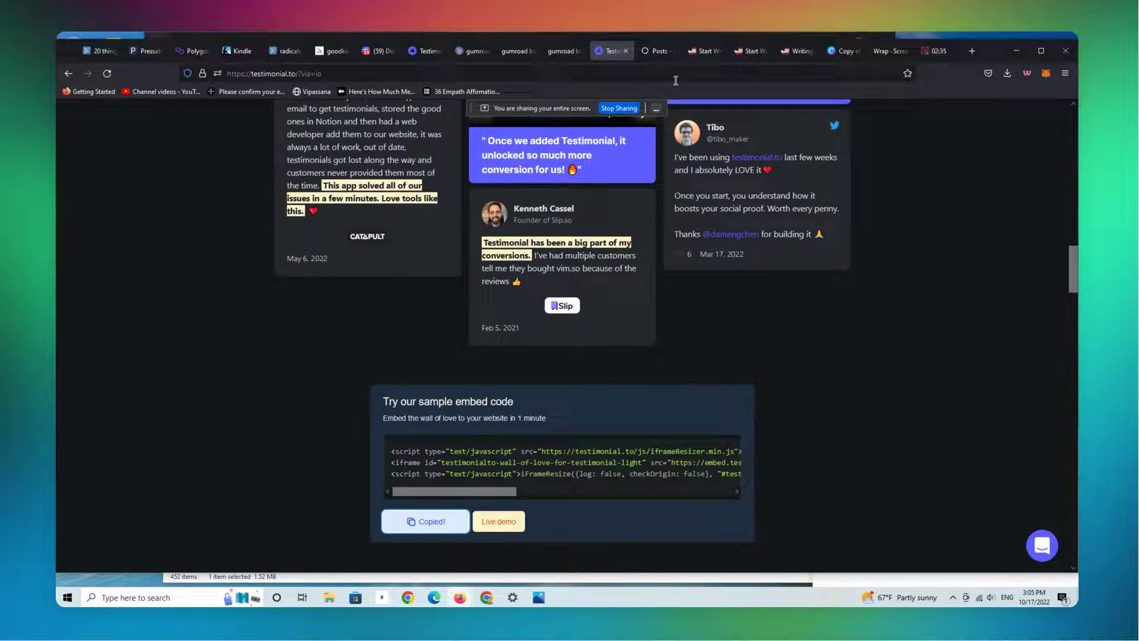
{"action": "left_click", "coordinate": [568, 52]}
Reload the demo landing page from the address bar
{"action": "left_click", "coordinate": [509, 52]}
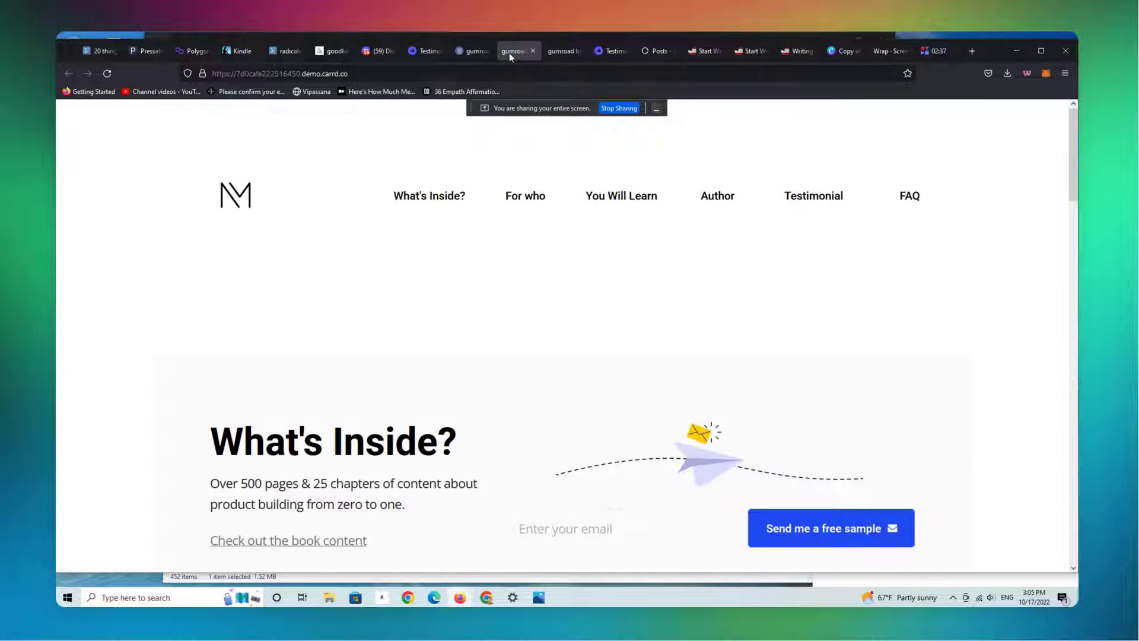
{"action": "left_click", "coordinate": [526, 75]}
{"action": "key", "text": "Return"}
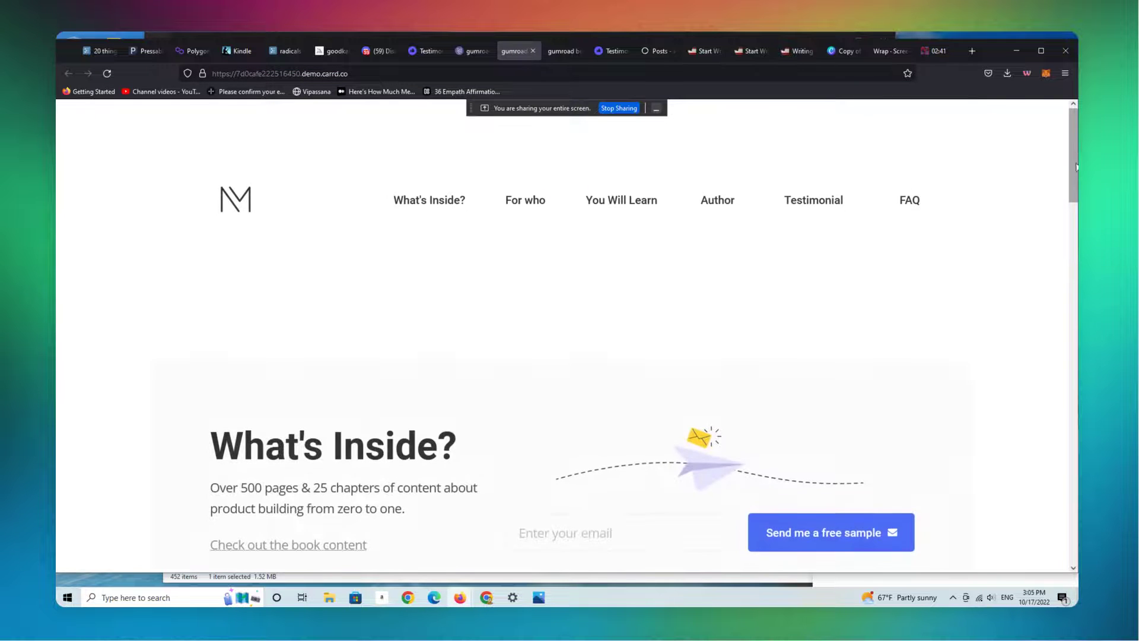
Scroll through the testimonial wall under Hear from buyers, then switch to the Ghost Posts list
{"action": "left_click_drag", "start_coordinate": [1072, 136], "coordinate": [1077, 454]}
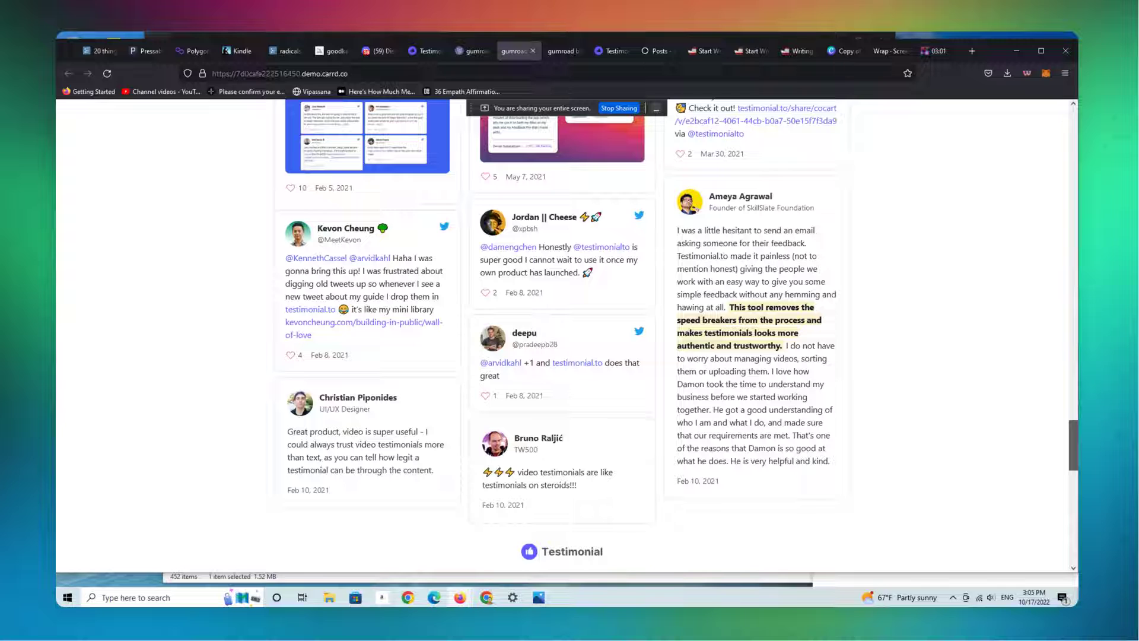
{"action": "scroll", "coordinate": [564, 335], "scroll_direction": "up", "scroll_amount": 10}
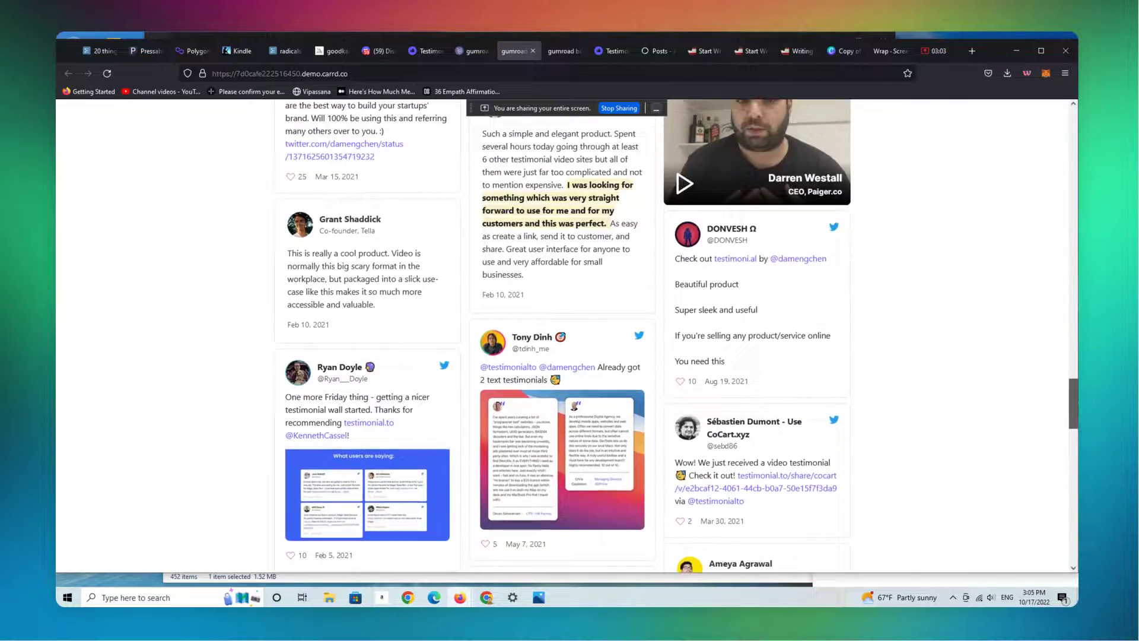
{"action": "scroll", "coordinate": [1055, 319], "scroll_direction": "up", "scroll_amount": 20}
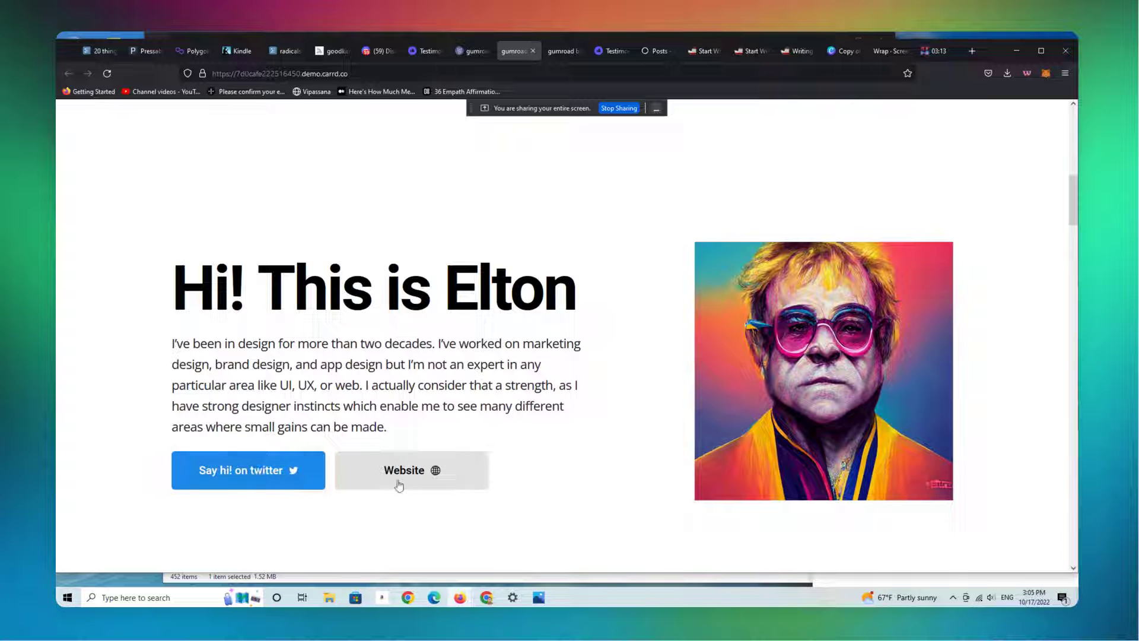
{"action": "left_click_drag", "start_coordinate": [1077, 202], "coordinate": [1077, 330]}
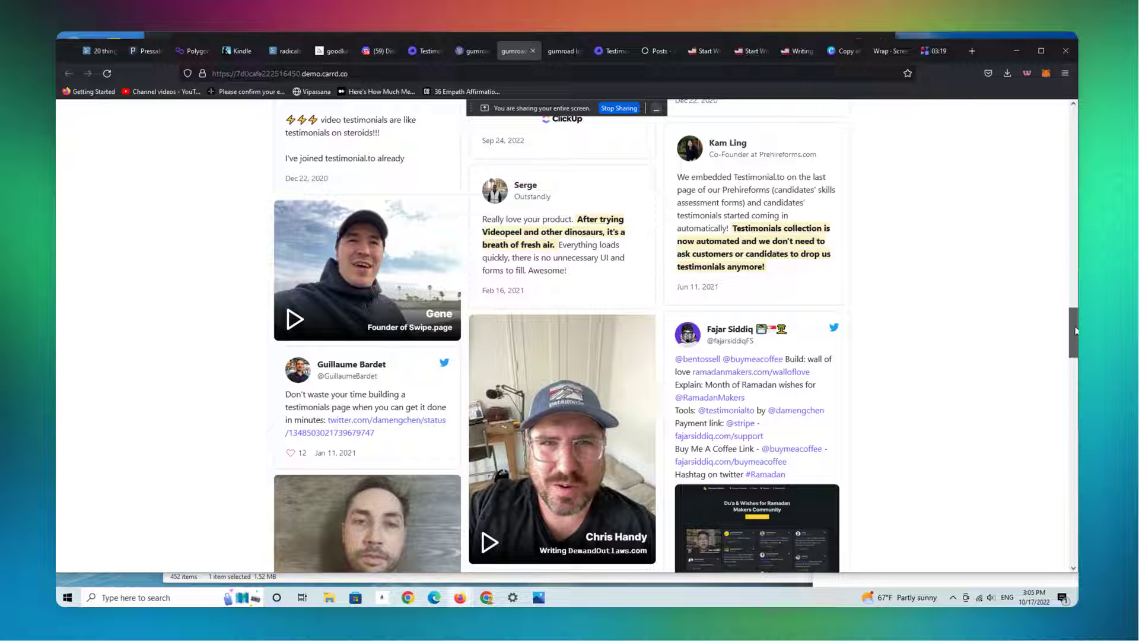
{"action": "left_click_drag", "start_coordinate": [1075, 330], "coordinate": [1074, 399]}
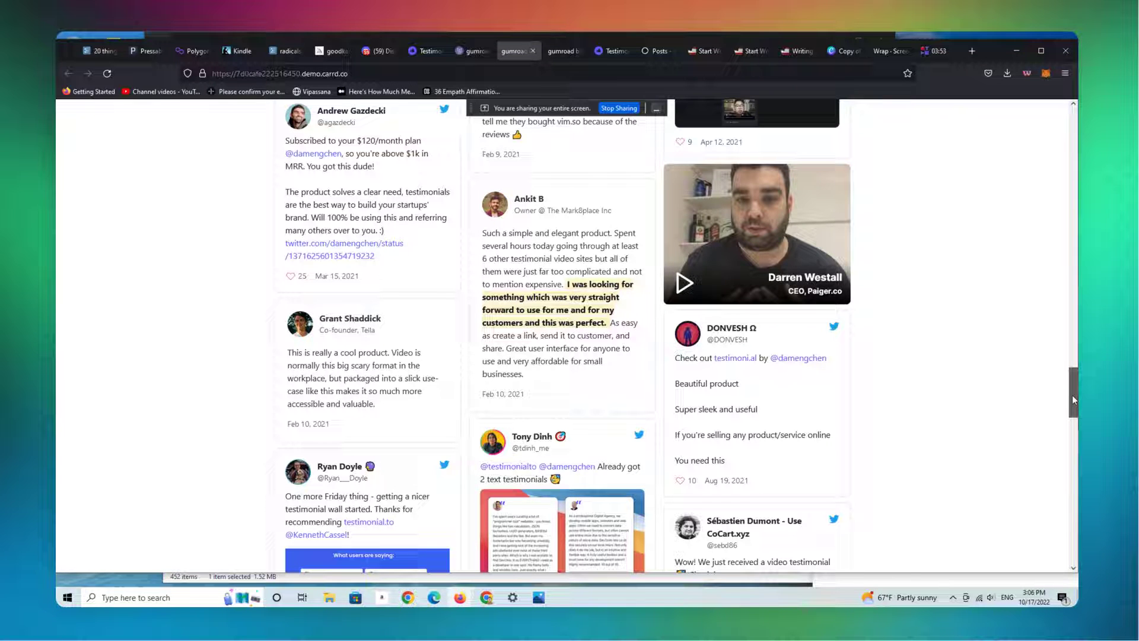
{"action": "left_click_drag", "start_coordinate": [1072, 394], "coordinate": [1042, 164]}
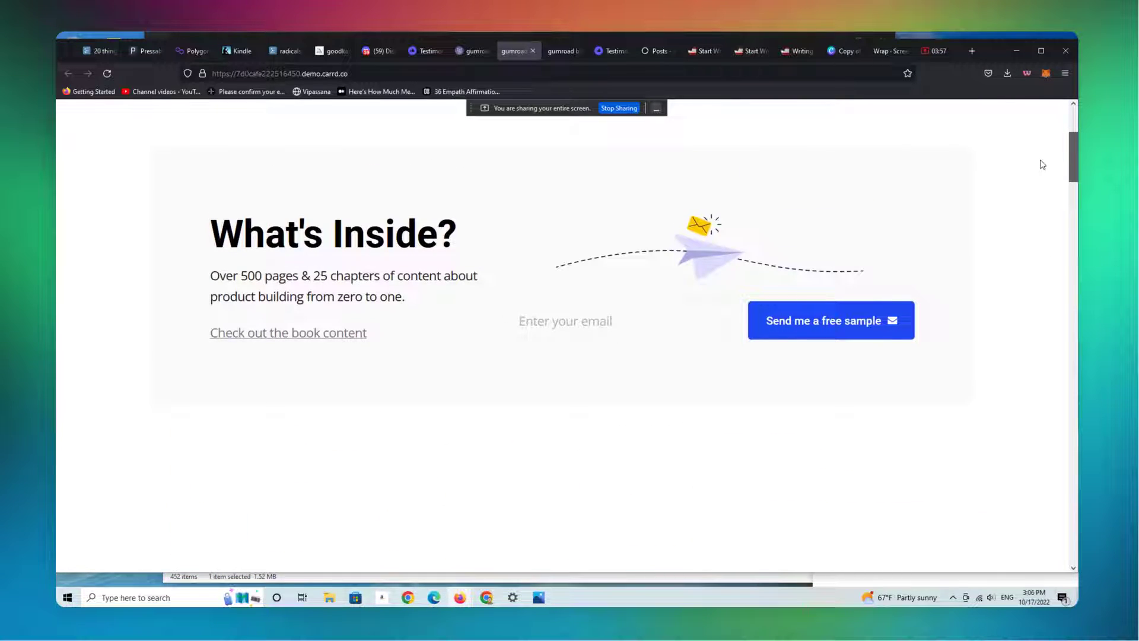
{"action": "left_click", "coordinate": [657, 51]}
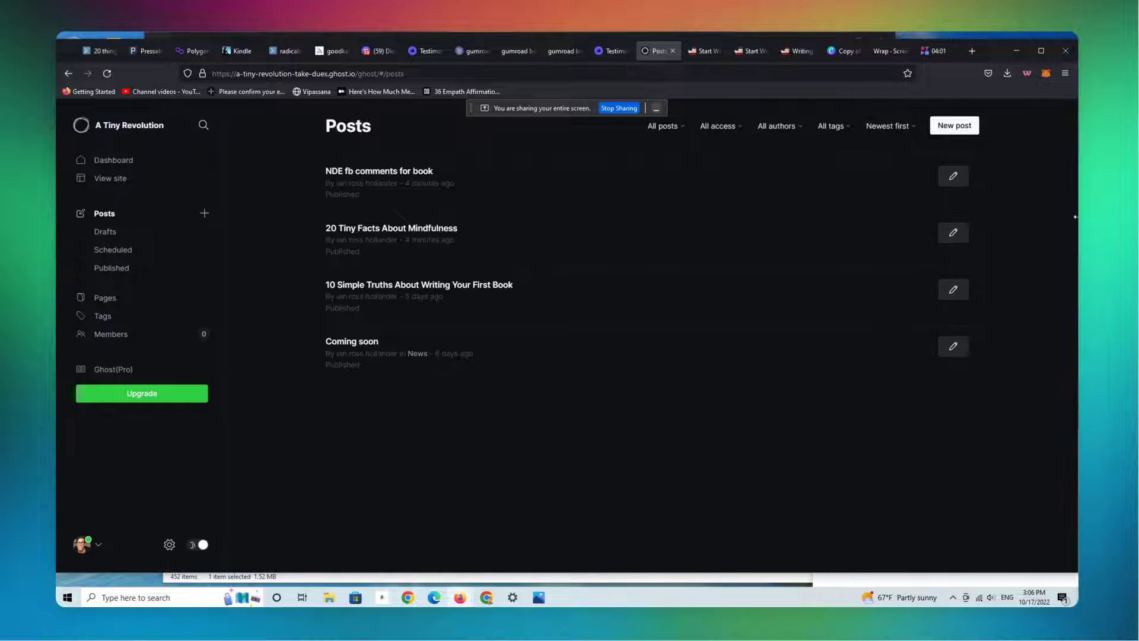
Use New post on Ghost's Posts page to open a blank post editor with 0 words
{"action": "left_click", "coordinate": [961, 125]}
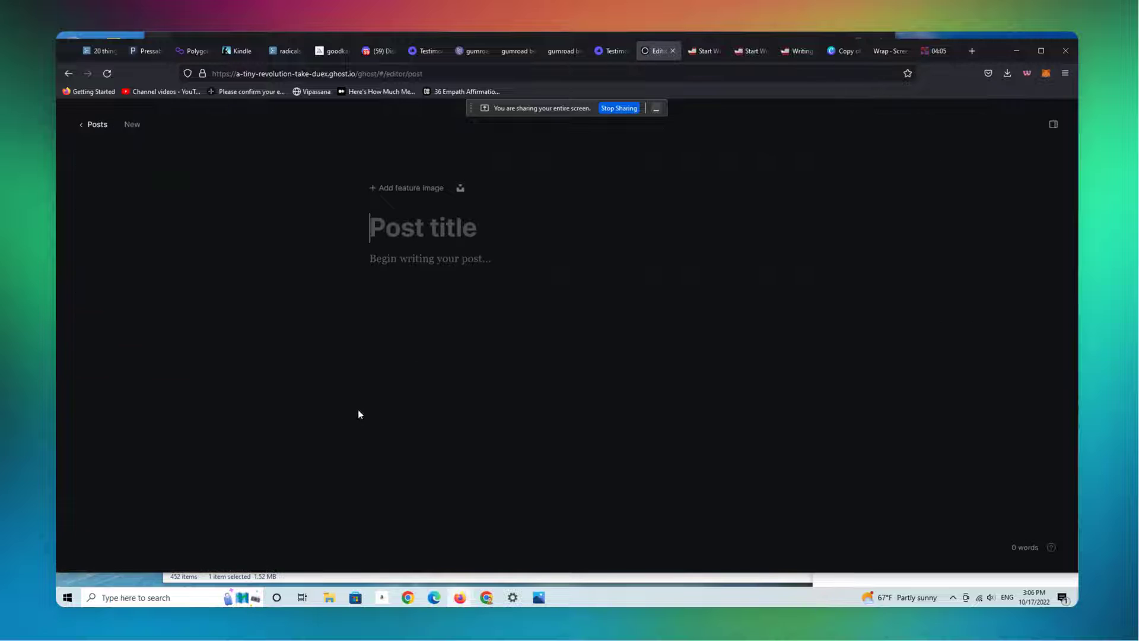